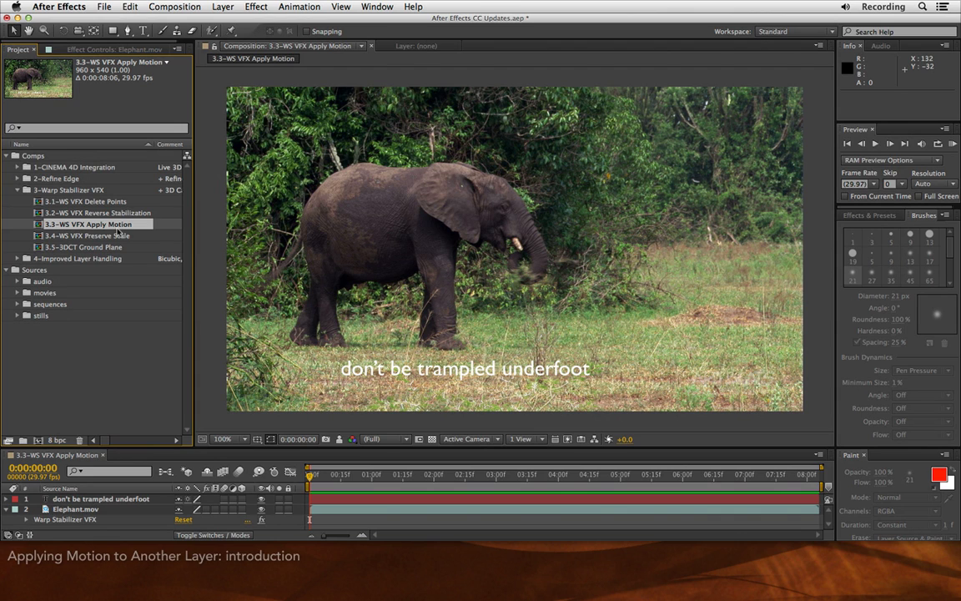
RAM-preview the shaky elephant comp with its caption, then select the Elephant.mov layer
key("KP_0")
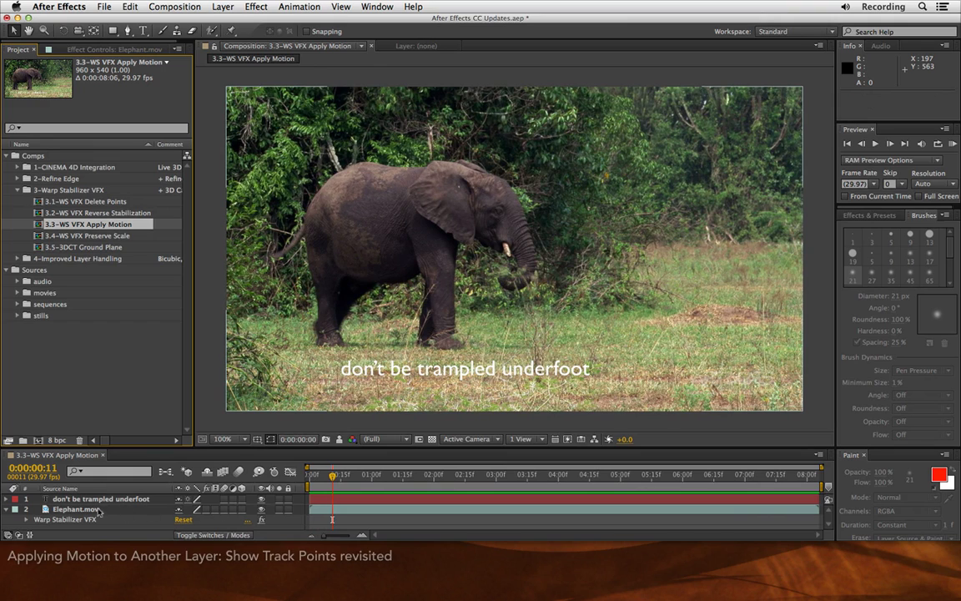
left_click(96, 511)
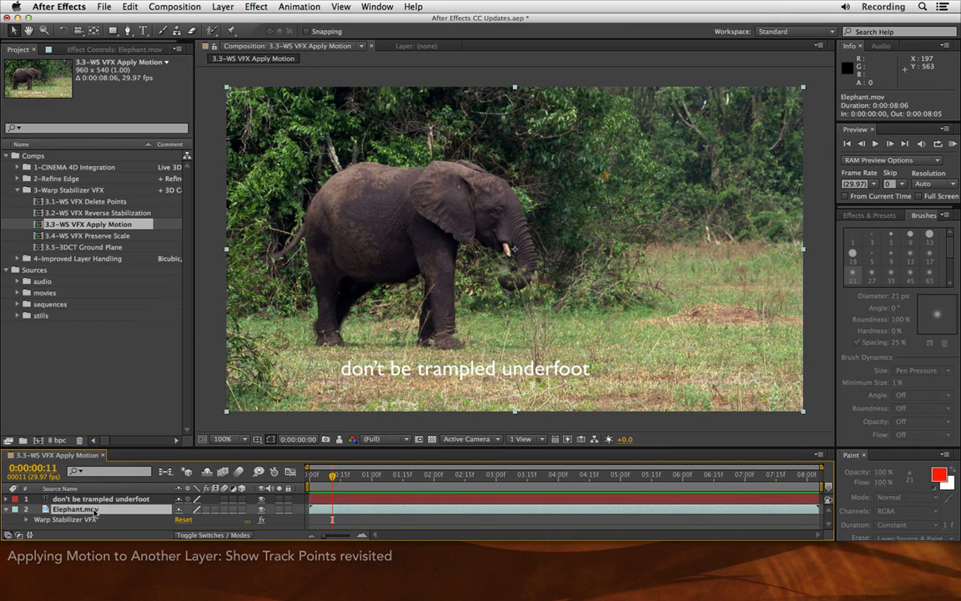
Enable Show Track Points in Warp Stabilizer VFX's Advanced settings on Elephant.mov
key("F3")
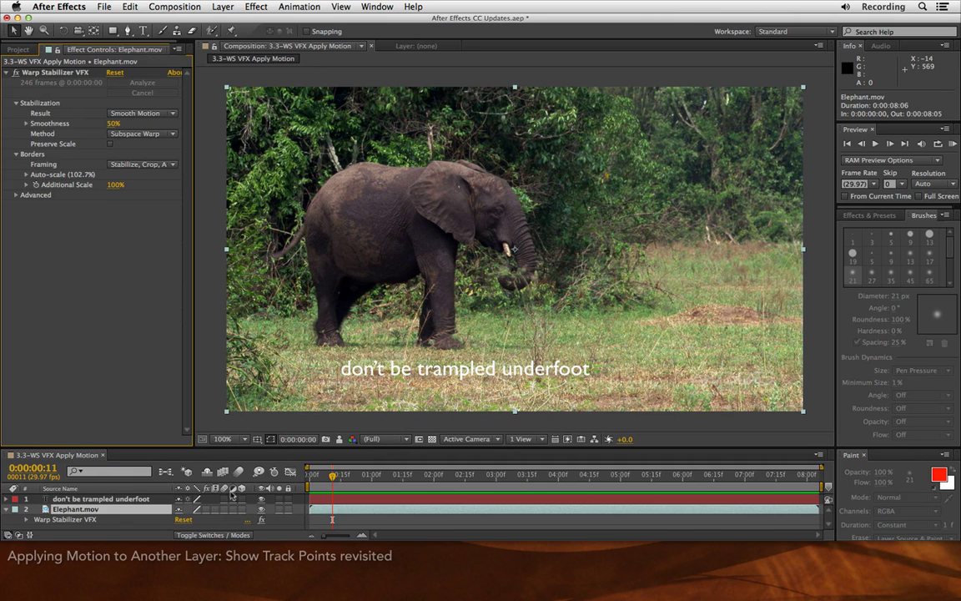
left_click(207, 510)
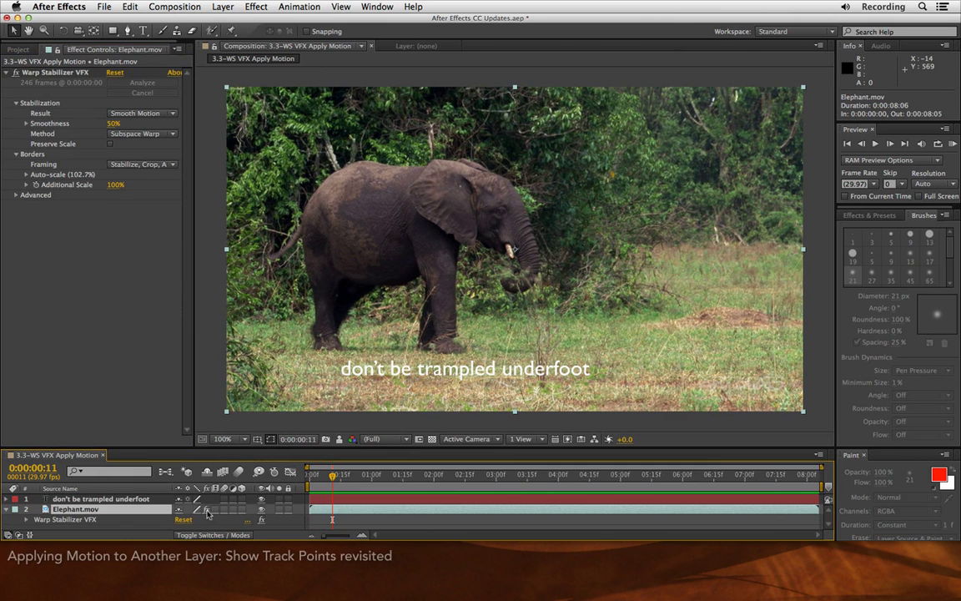
left_click(16, 195)
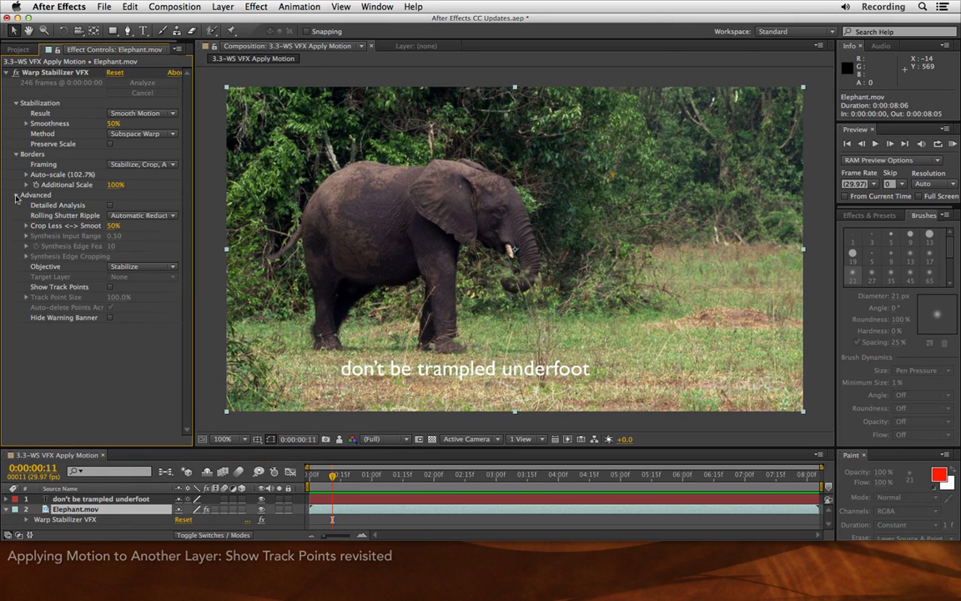
left_click(110, 287)
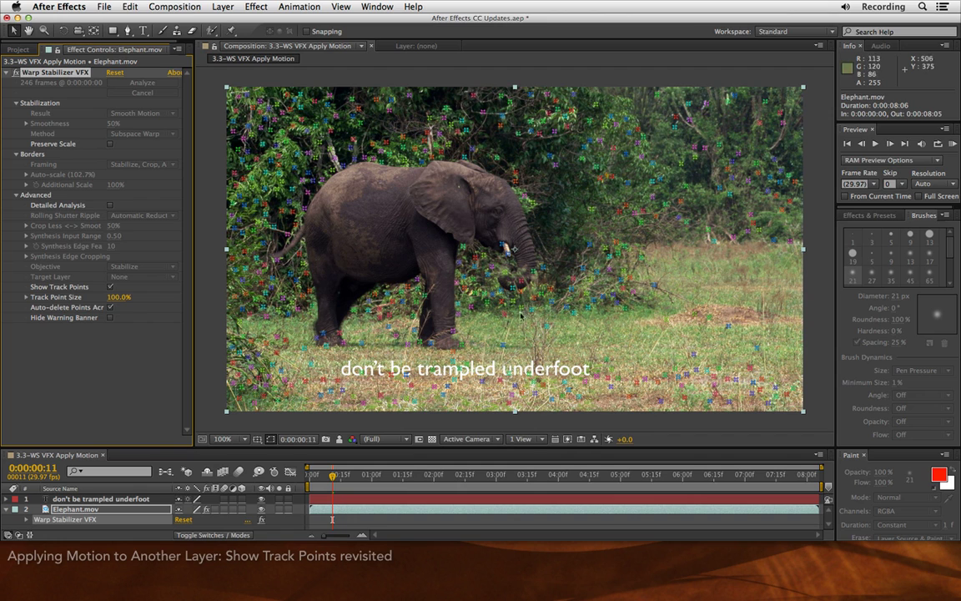
Turn off track points, set Objective to Apply Motion to Target Over Original targeting layer 1, and hide layer 1
left_click(111, 287)
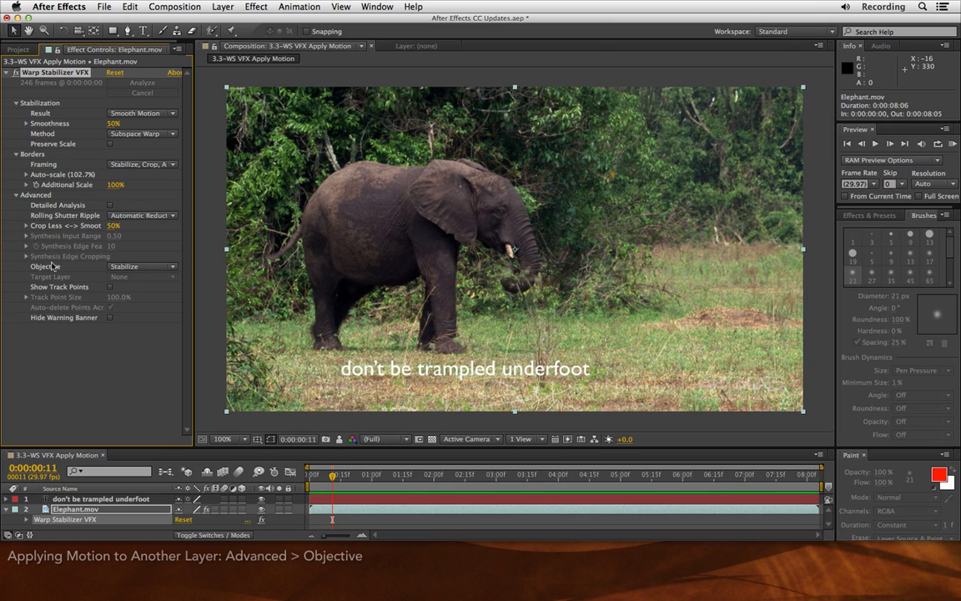
left_click(156, 268)
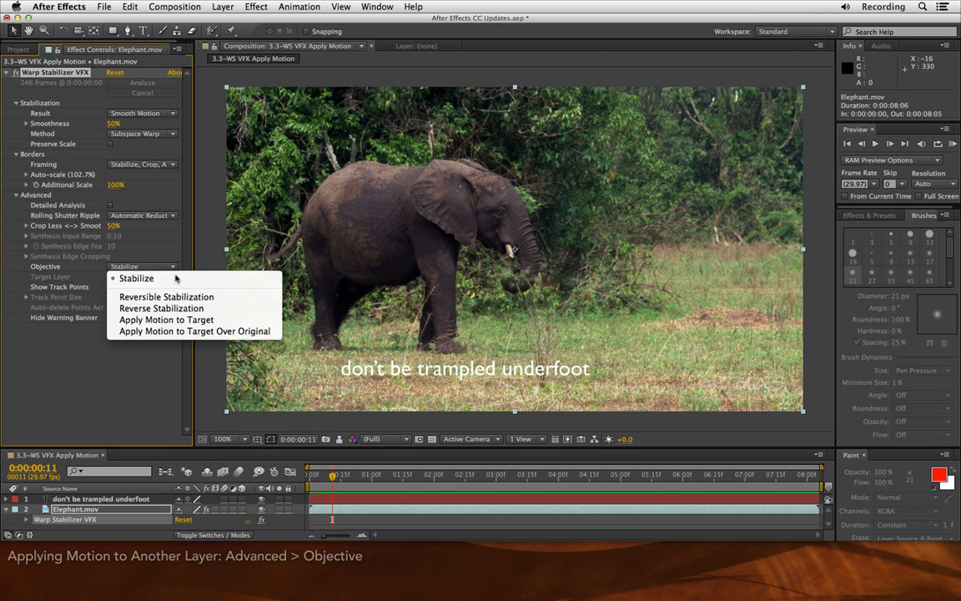
left_click(279, 333)
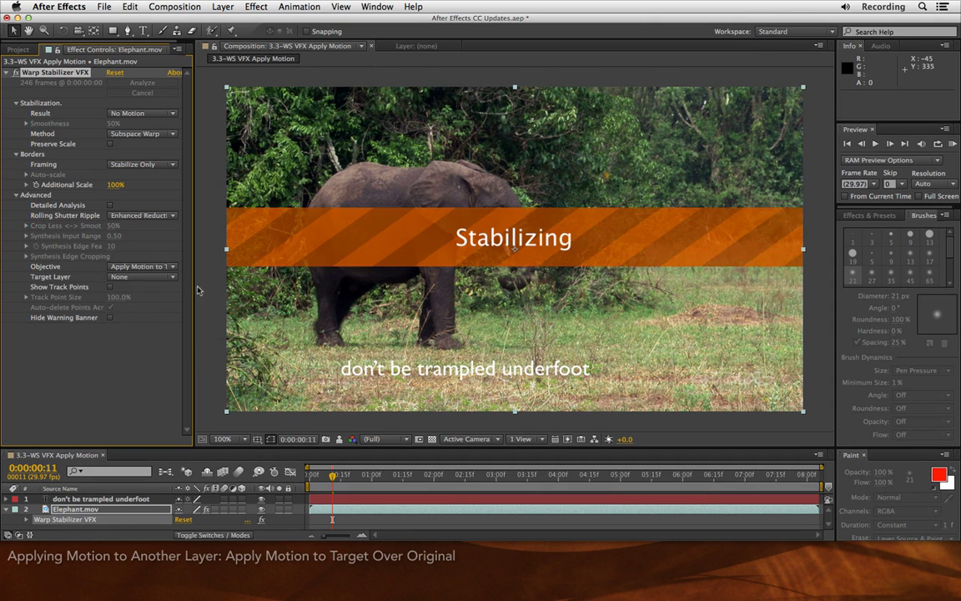
left_click(140, 277)
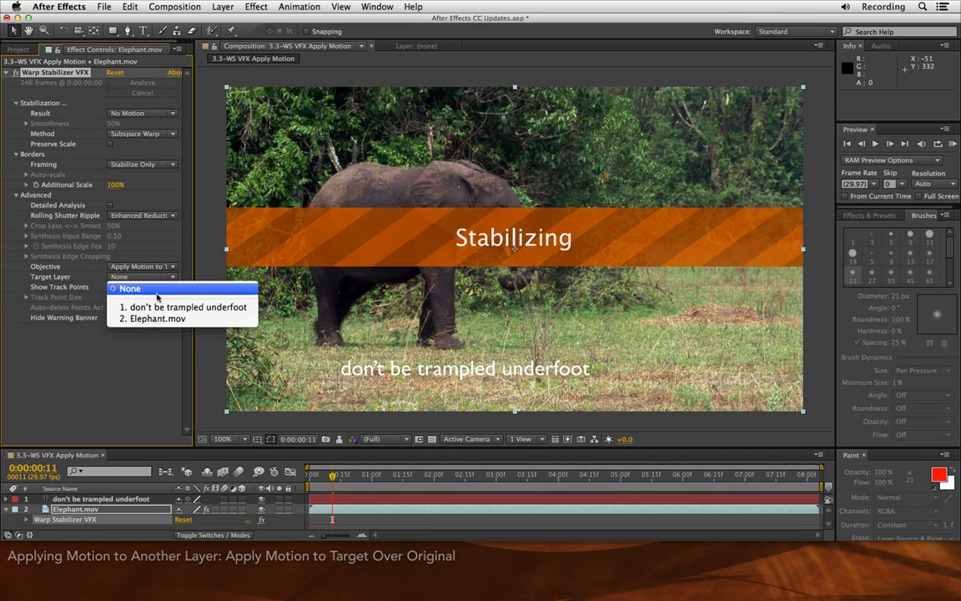
left_click(159, 307)
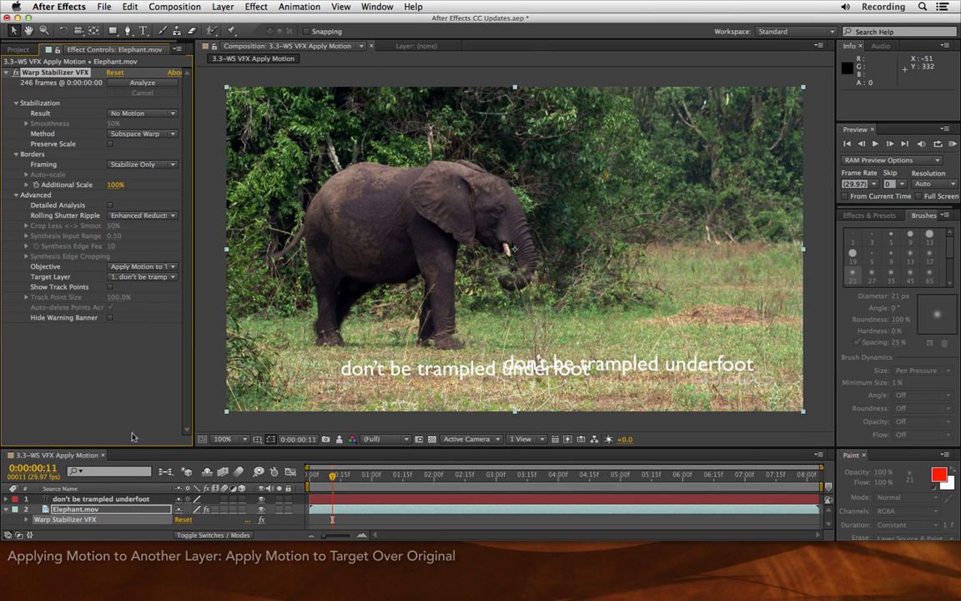
left_click(261, 500)
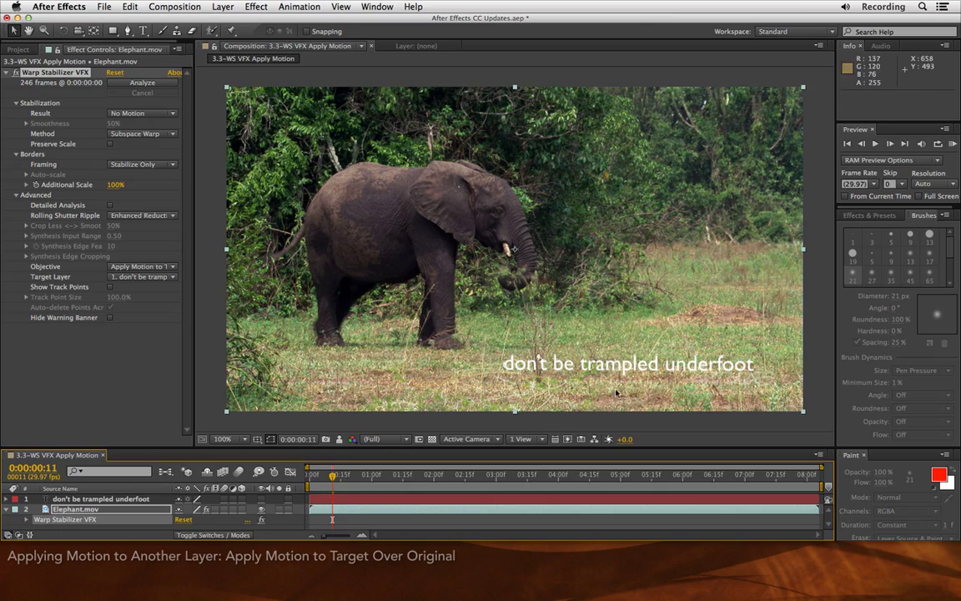
RAM-preview all 246 frames to watch the caption shake with the footage, then stop playback
key("KP_0")
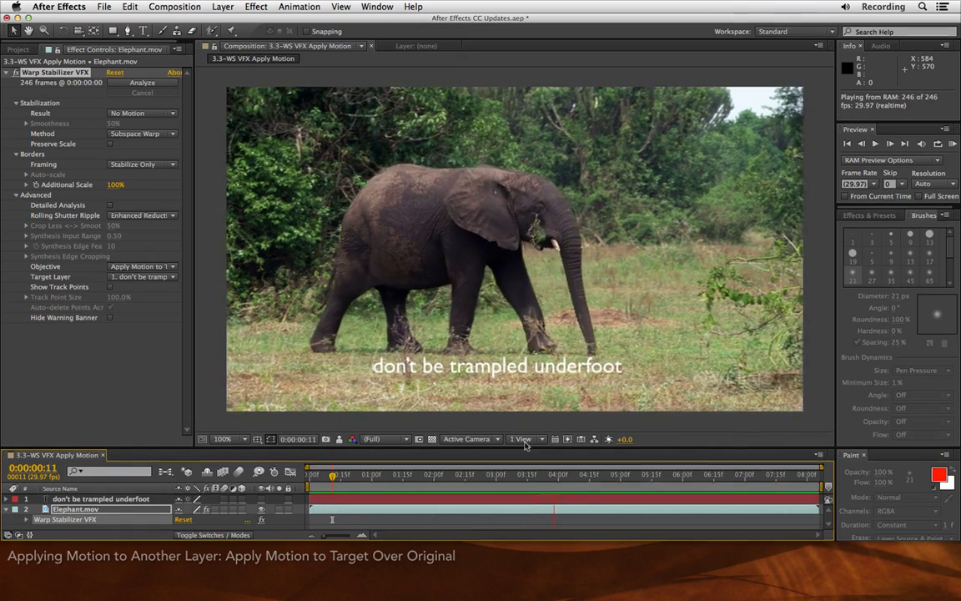
key("space")
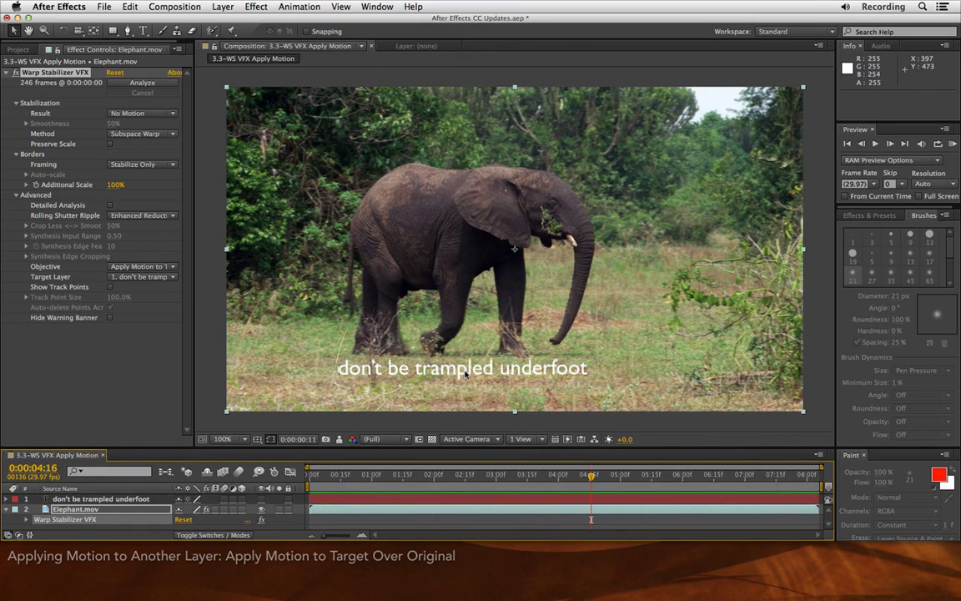
Shift the caption layer's Position right to 354.0, 477.0 and RAM-preview the result
left_click(135, 499)
key("p")
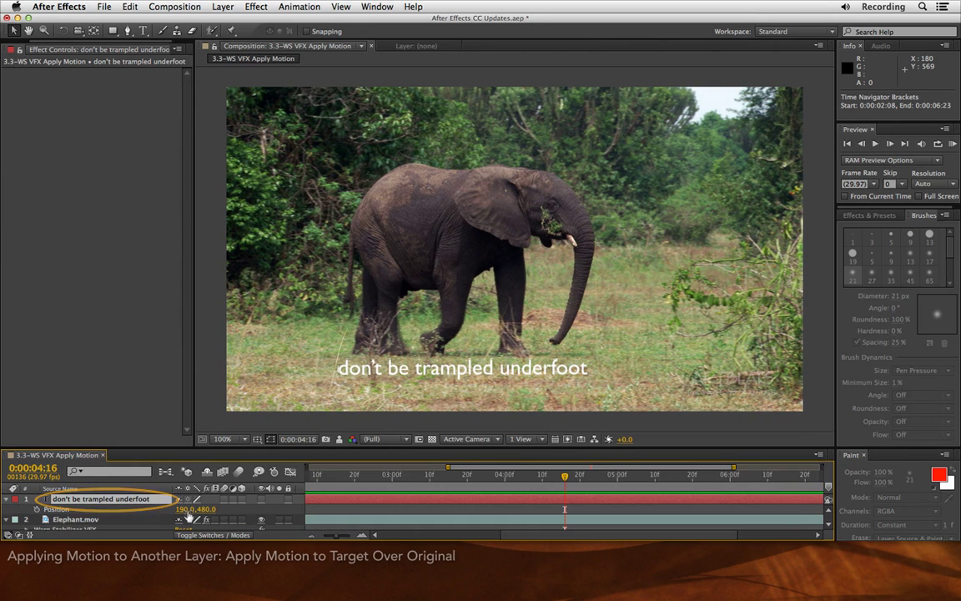
mouse_move(182, 516)
left_mouse_down()
mouse_move(274, 495)
mouse_move(197, 509)
left_mouse_up()
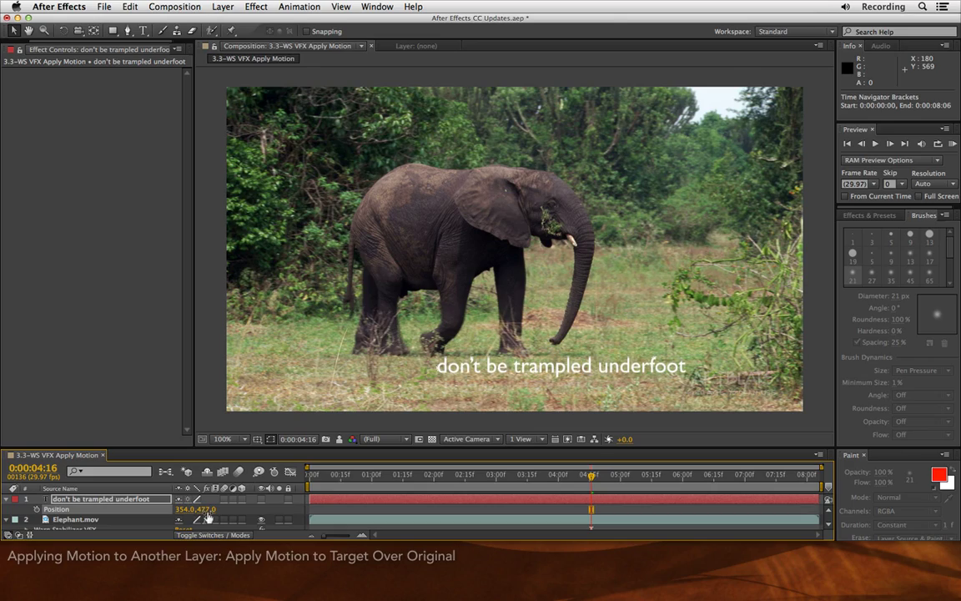
key("KP_0")
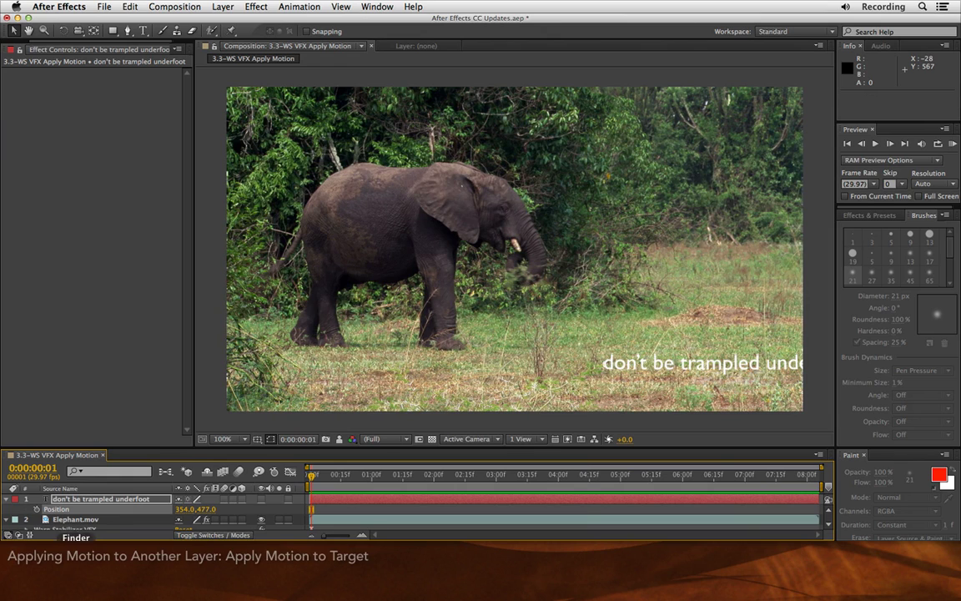
Switch Elephant.mov's Warp Stabilizer Objective to Apply Motion to Target and scrub to check the caption
scroll(105, 524, "down", 1)
left_click(75, 514)
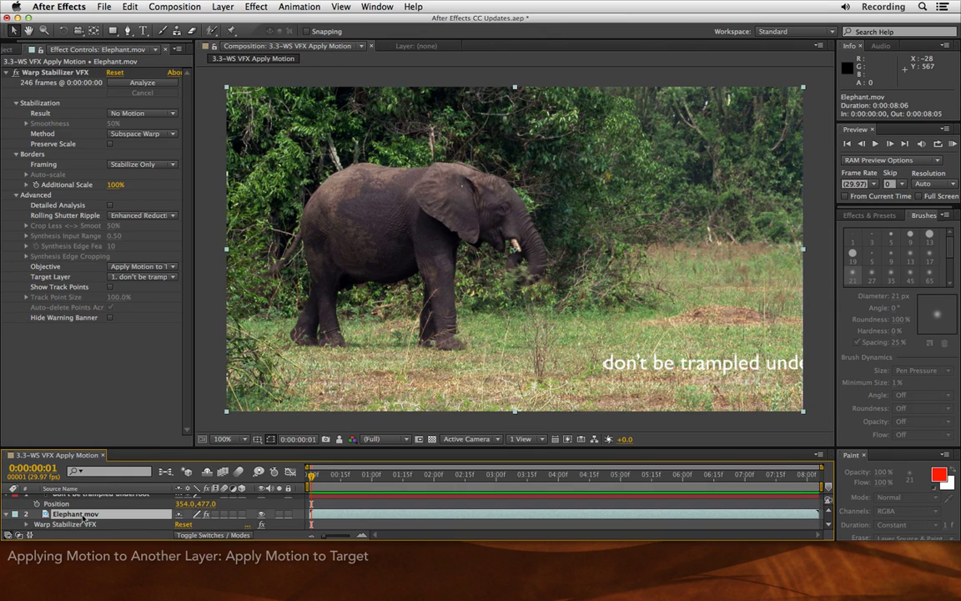
left_click(168, 267)
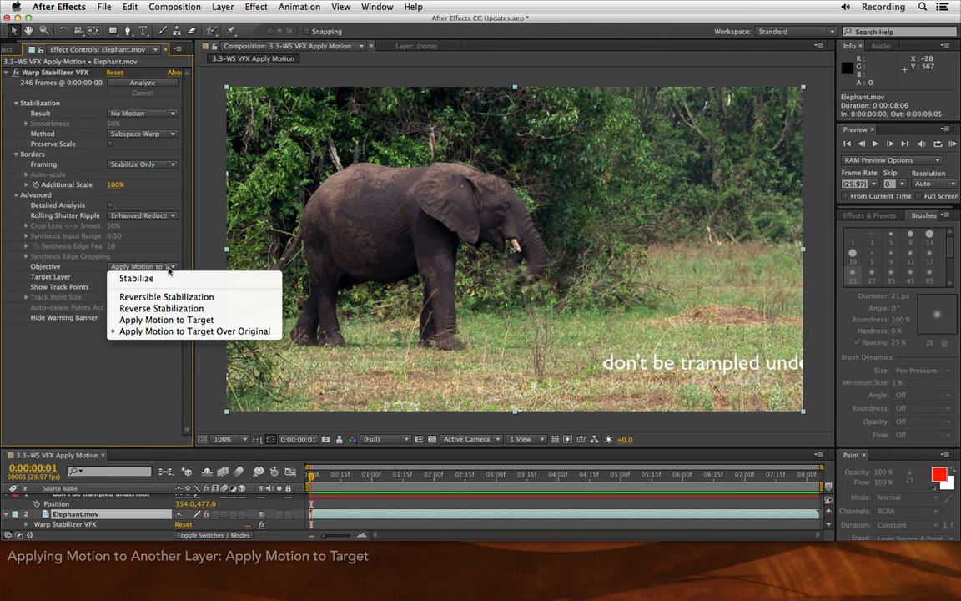
left_click(176, 320)
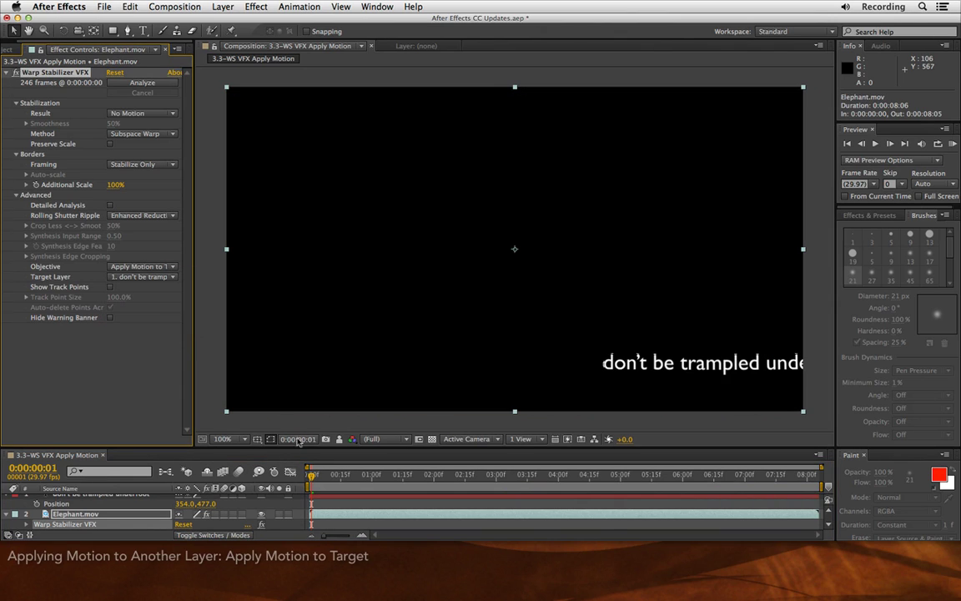
left_click(320, 476)
left_click_drag(320, 476, 842, 478)
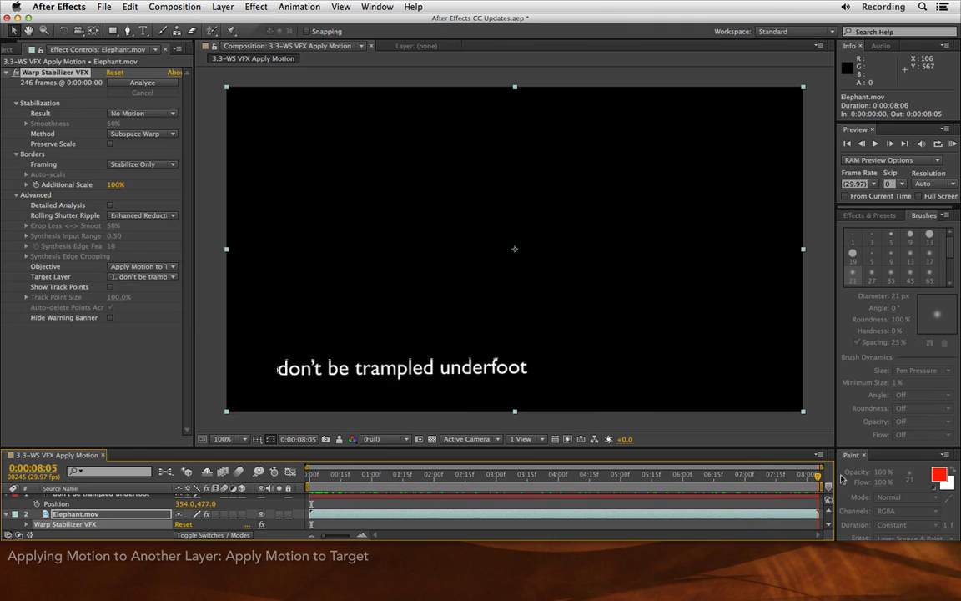
Toggle the elephant layer's visibility and duplicate Elephant.mov into two layers
left_click(64, 515)
left_click(262, 515)
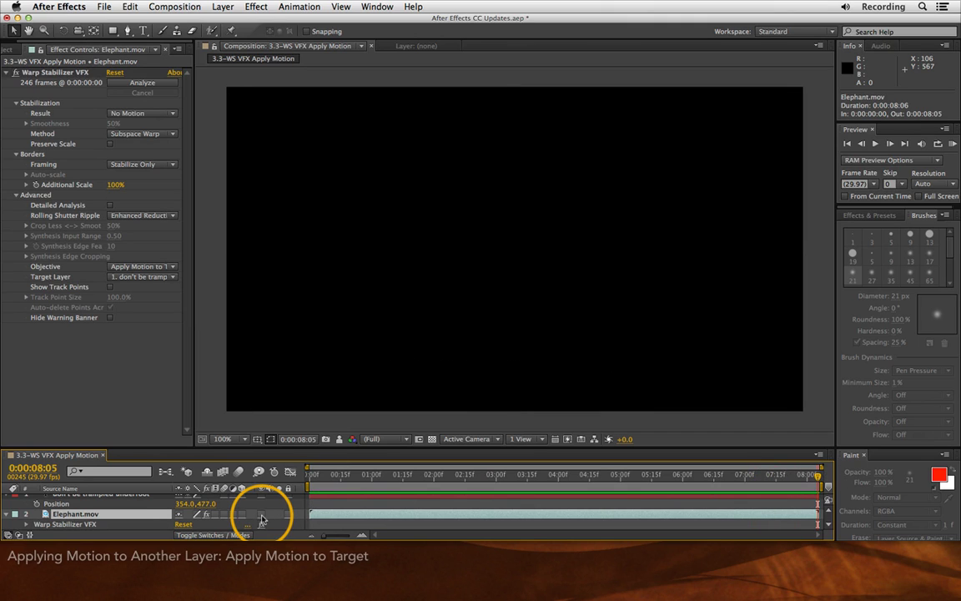
left_click(261, 517)
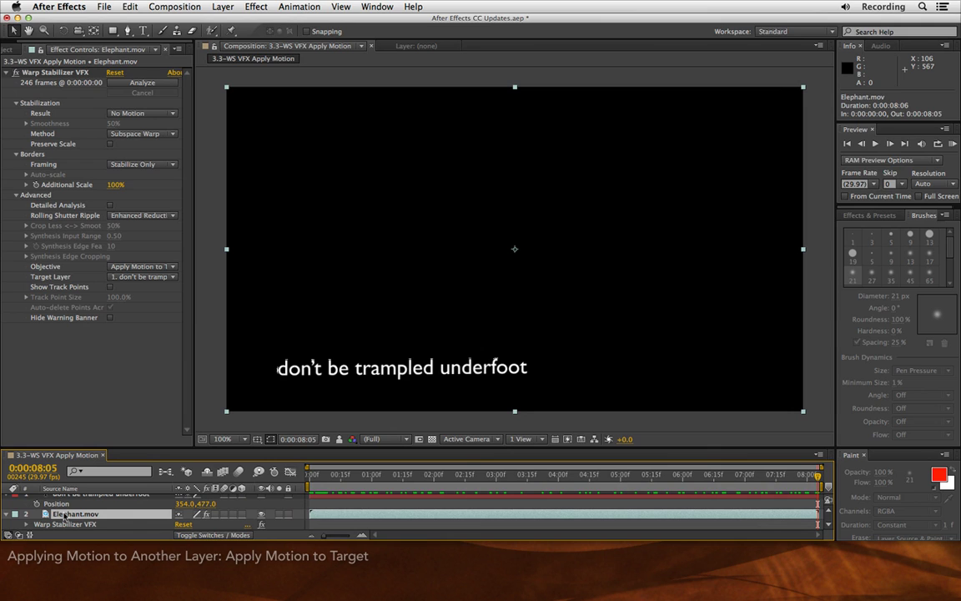
key("super+d")
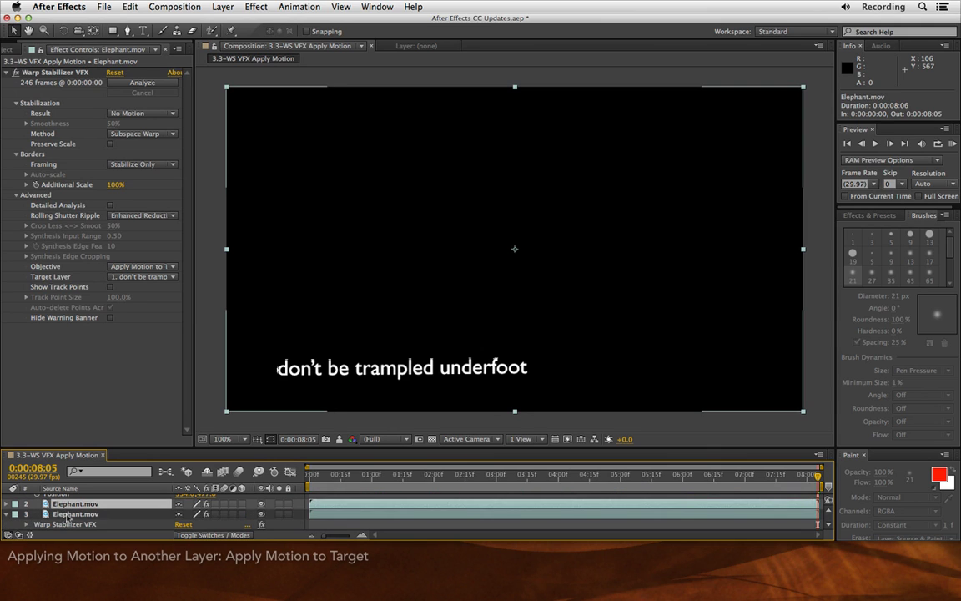
Delete Warp Stabilizer VFX from the lower Elephant.mov copy and preview the footage behind the caption
left_click(69, 527)
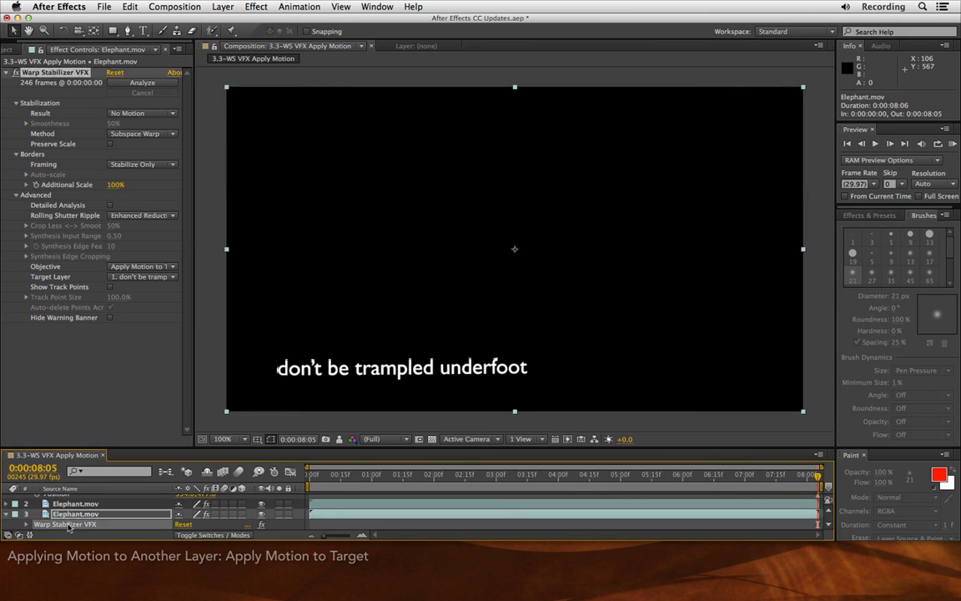
key("Delete")
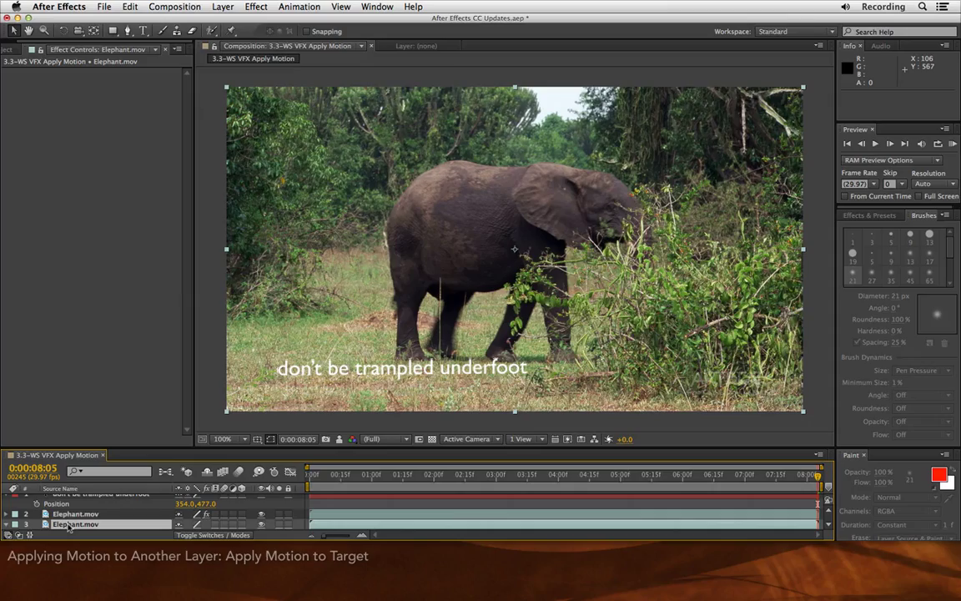
left_click(336, 474)
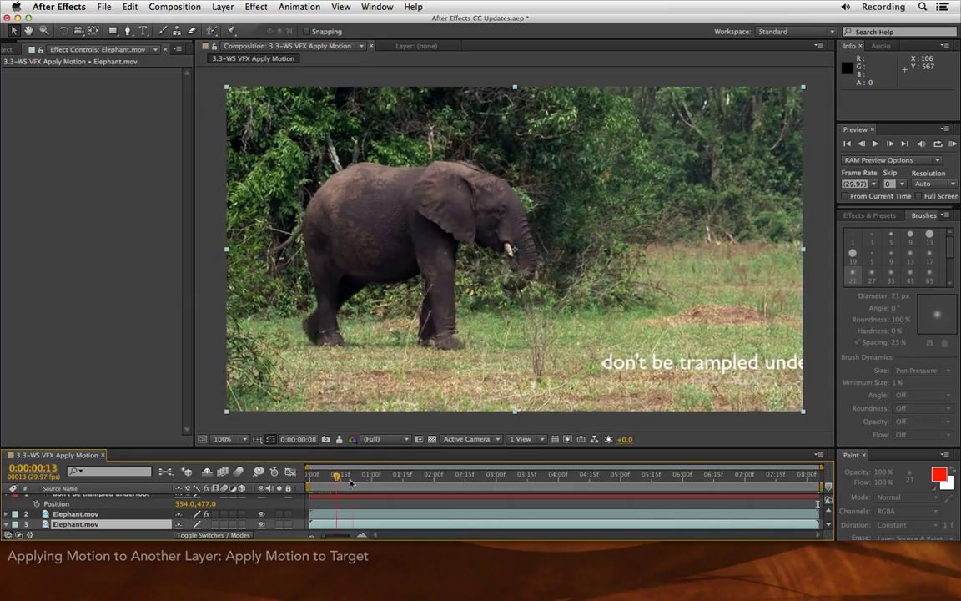
left_click_drag(351, 483, 270, 458)
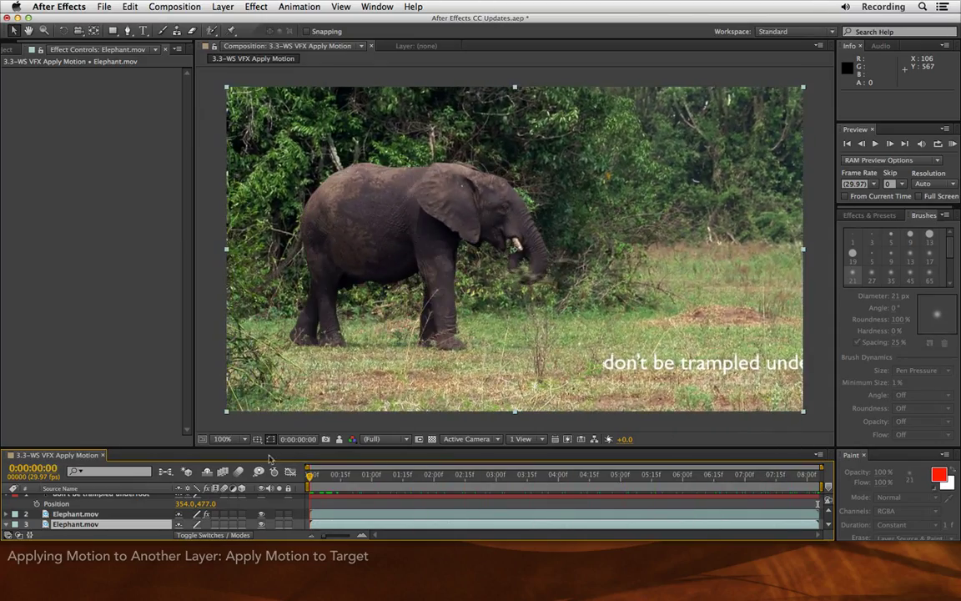
key("space")
key("space")
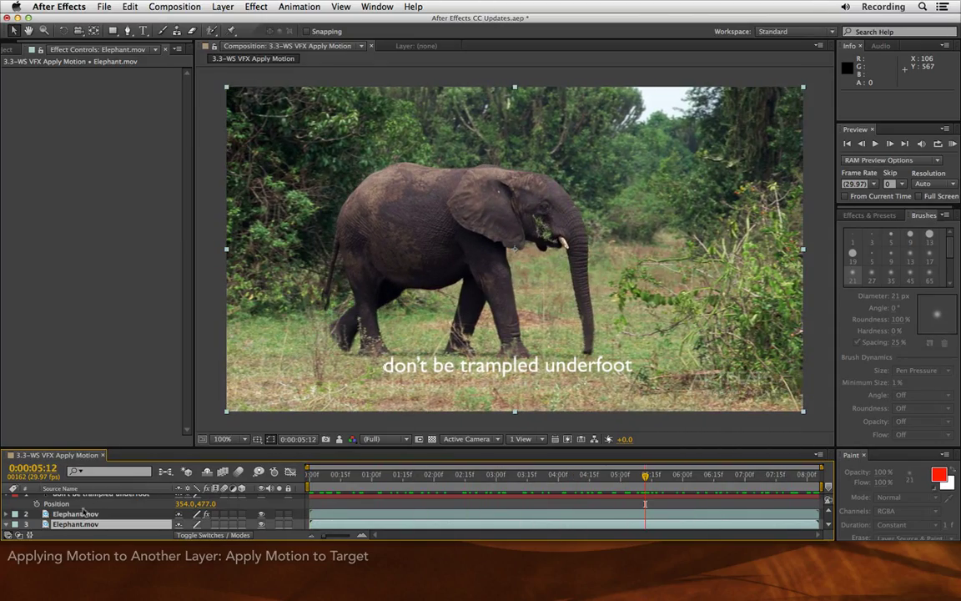
left_click(84, 513)
Set the upper Elephant.mov layer to Add blending at 30% opacity and scrub through to review
key("F4")
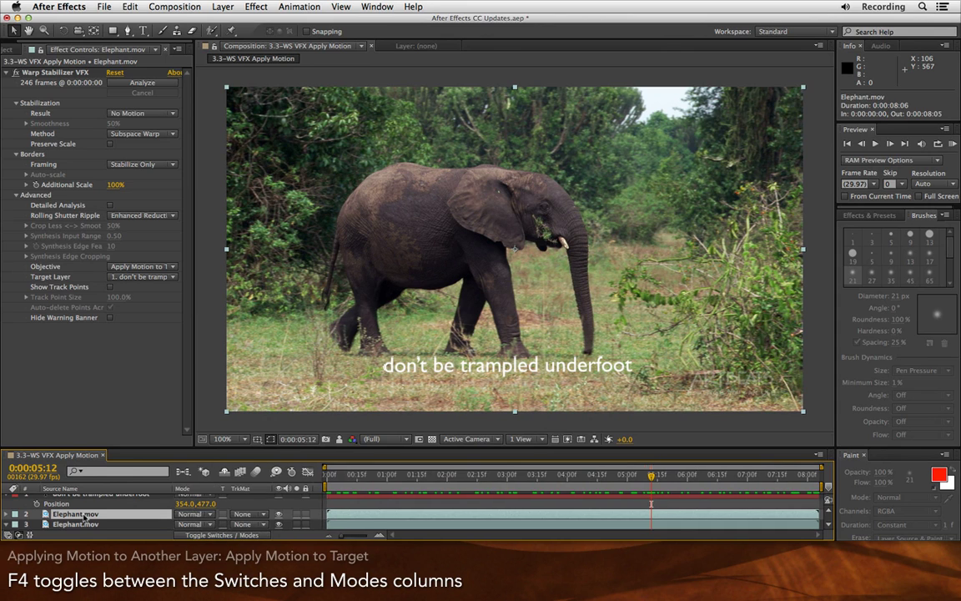
left_click(201, 515)
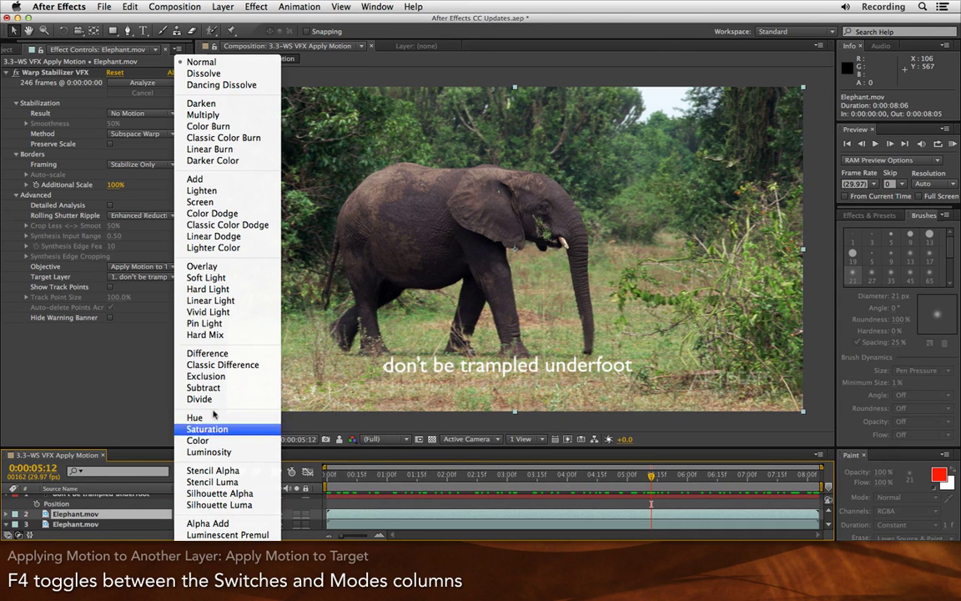
left_click(221, 182)
key("t")
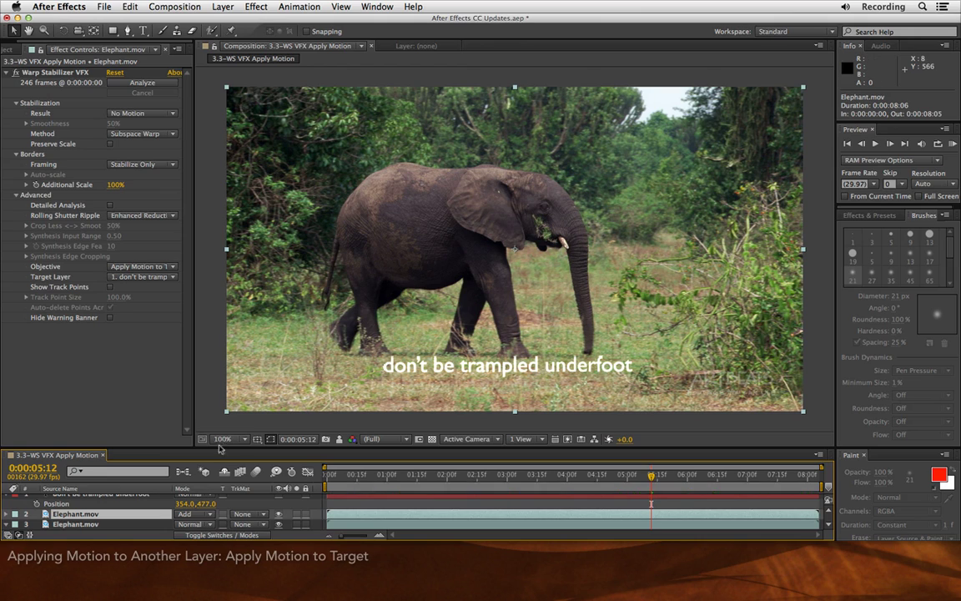
left_click_drag(184, 522, 136, 524)
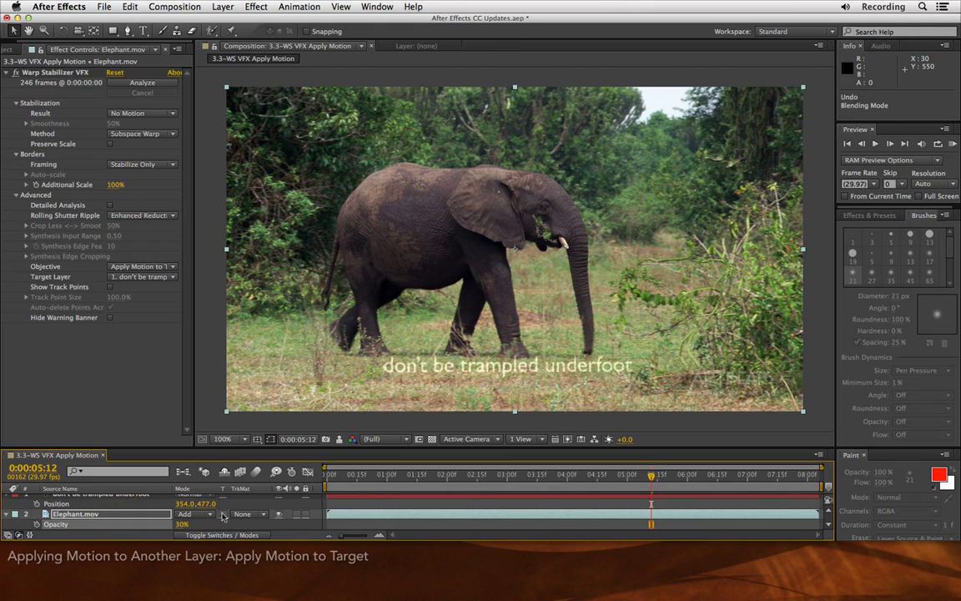
left_click(367, 476)
left_click_drag(367, 481, 684, 476)
left_click_drag(781, 489, 801, 492)
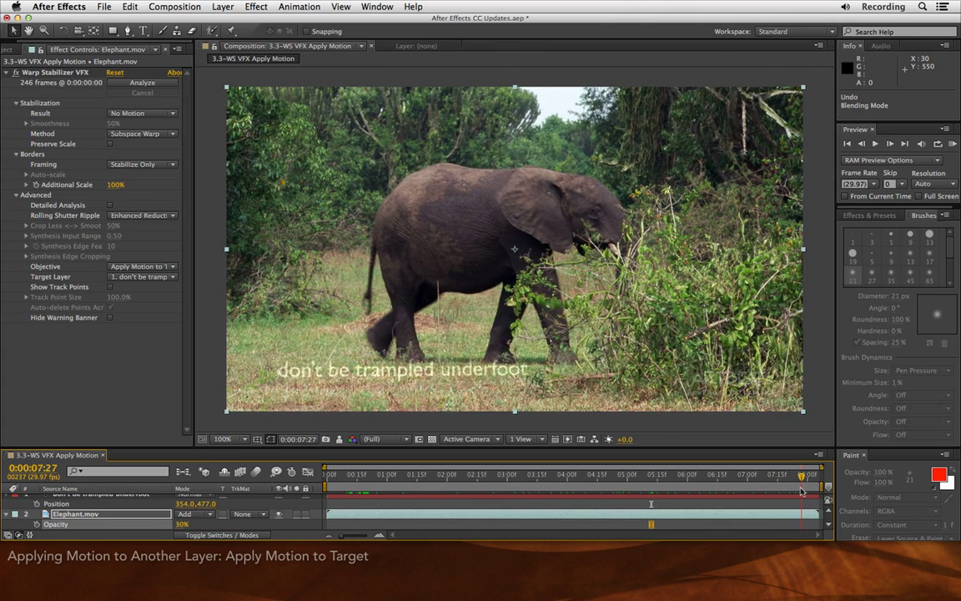